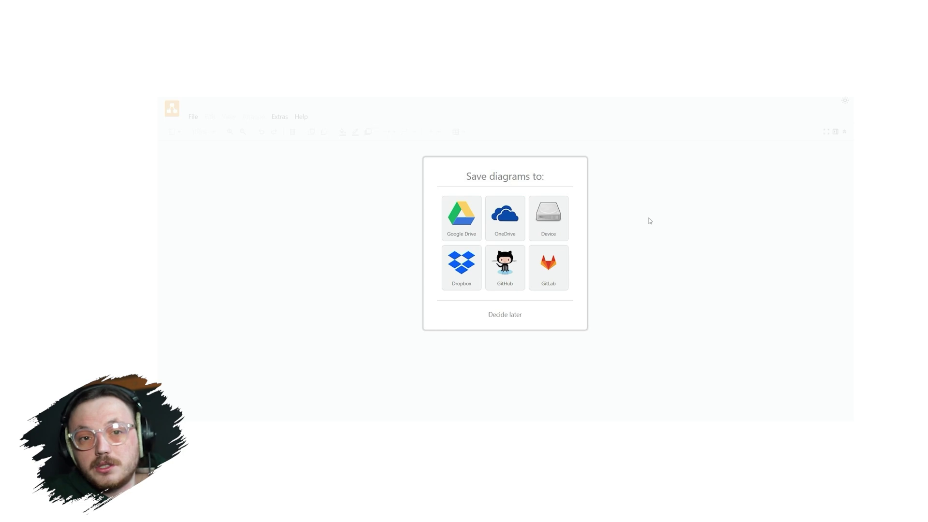
# Step: Choose 'Decide later' so no storage location is set and a blank diagram opens
pyautogui.click(503, 315)
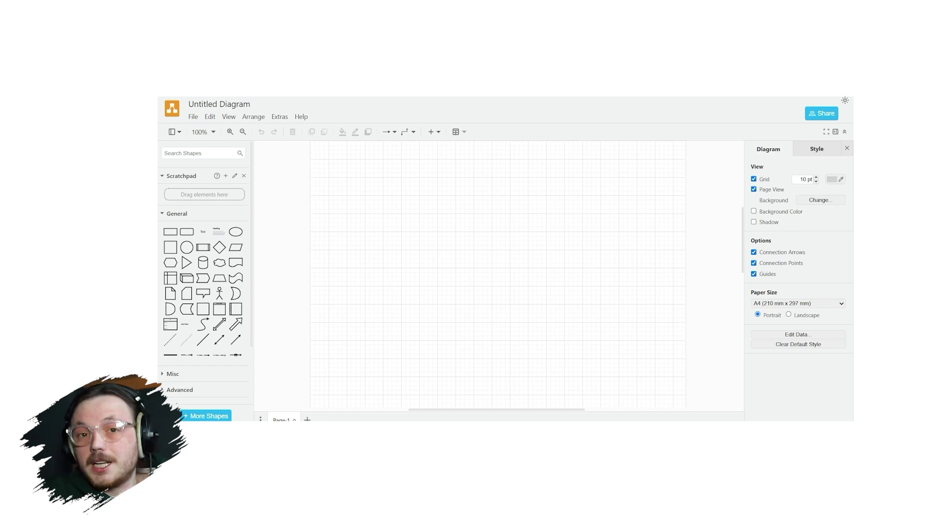
# Step: Rename 'Untitled Diagram' to 'Flow chart'
pyautogui.click(219, 104)
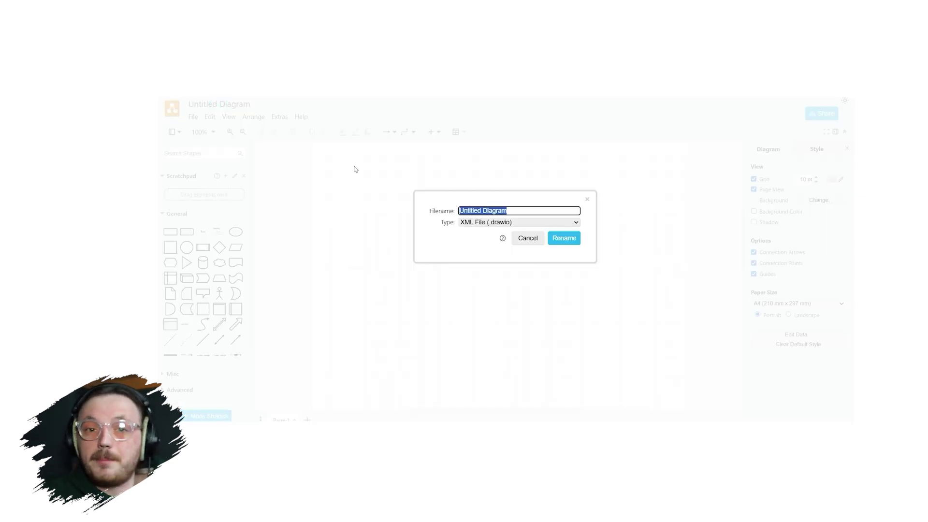
pyautogui.press('BackSpace')
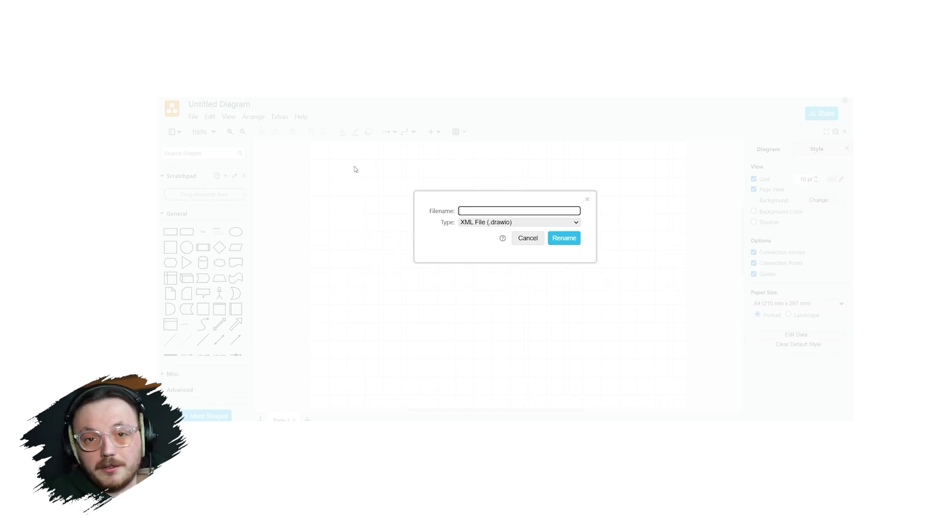
pyautogui.write('Flow chart')
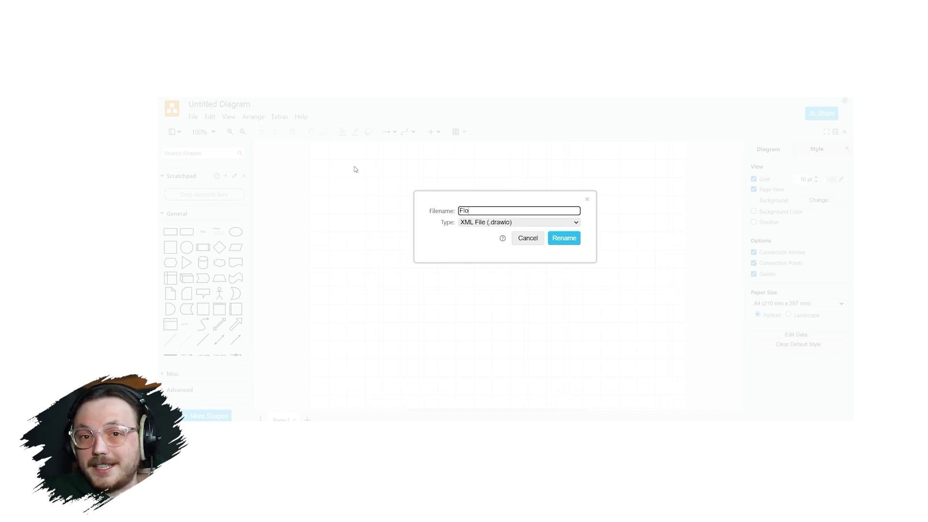
pyautogui.press('Tab')
pyautogui.click(562, 238)
pyautogui.click(562, 238)
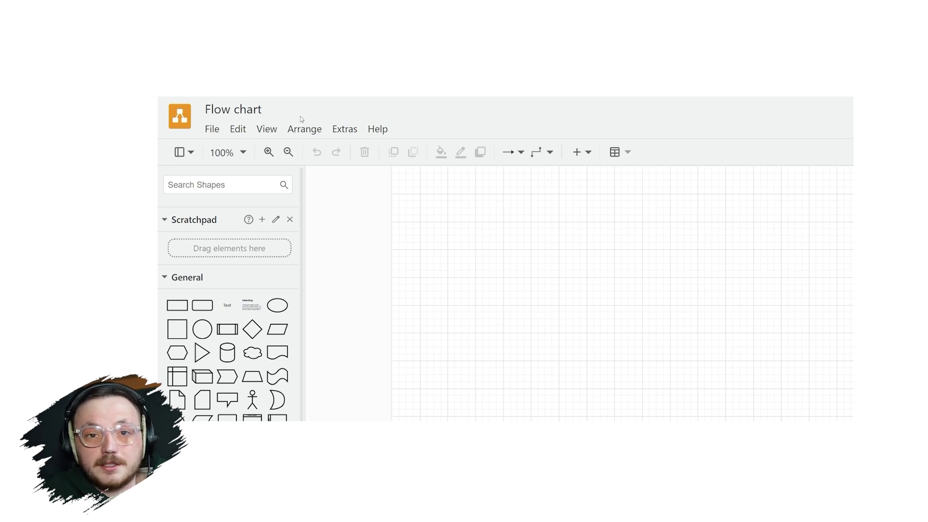
# Step: Collapse the General shape library, and expand then collapse the Arrows library
pyautogui.scroll(-1, 166, 192)
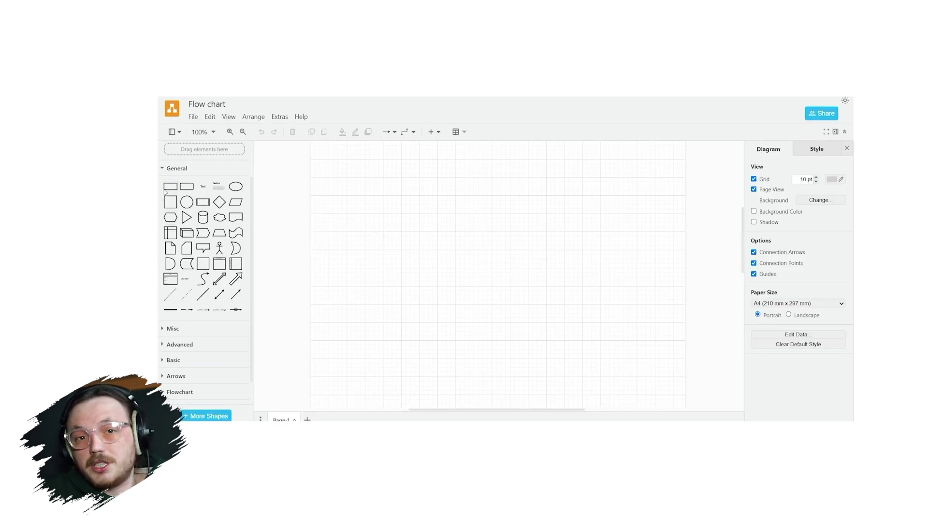
pyautogui.click(171, 168)
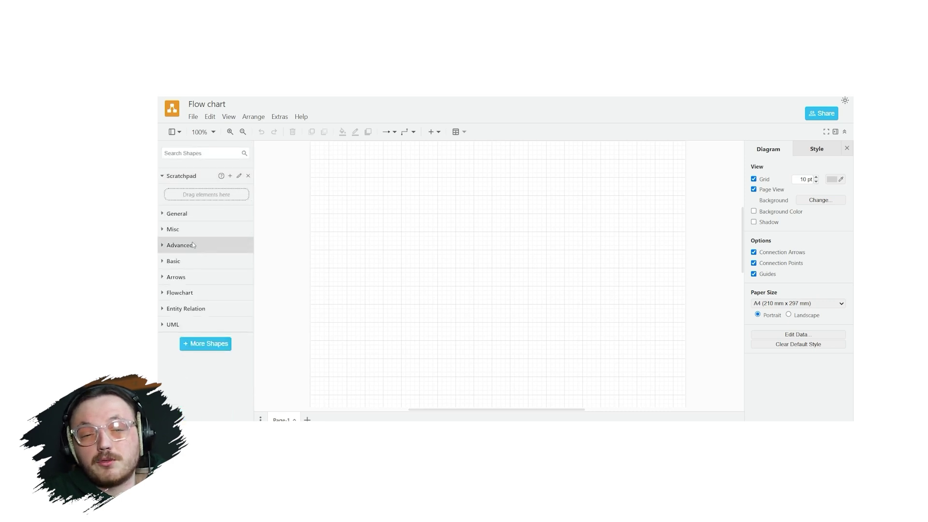
pyautogui.click(191, 281)
pyautogui.click(191, 282)
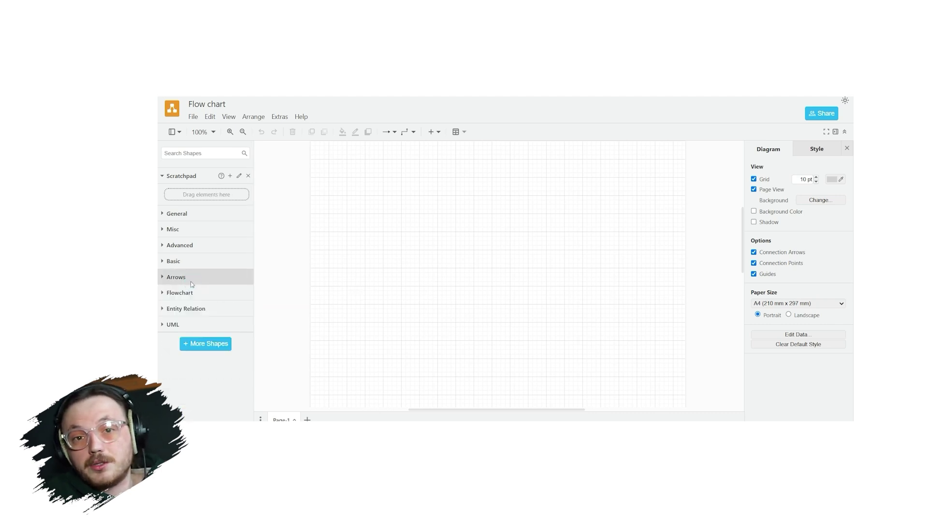
# Step: Try More Shapes, then dismiss the not-a-diagram-file error
pyautogui.click(192, 346)
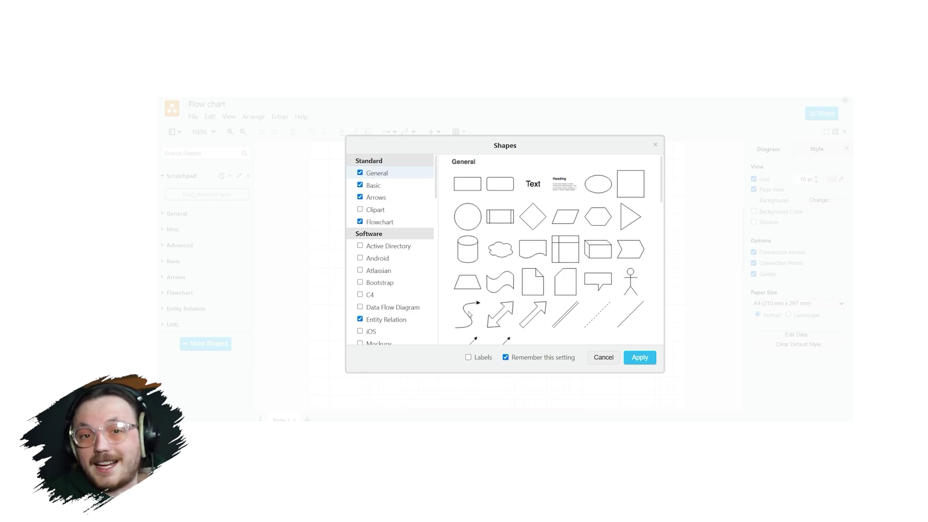
pyautogui.moveTo(469, 314); pyautogui.dragTo(321, 280)
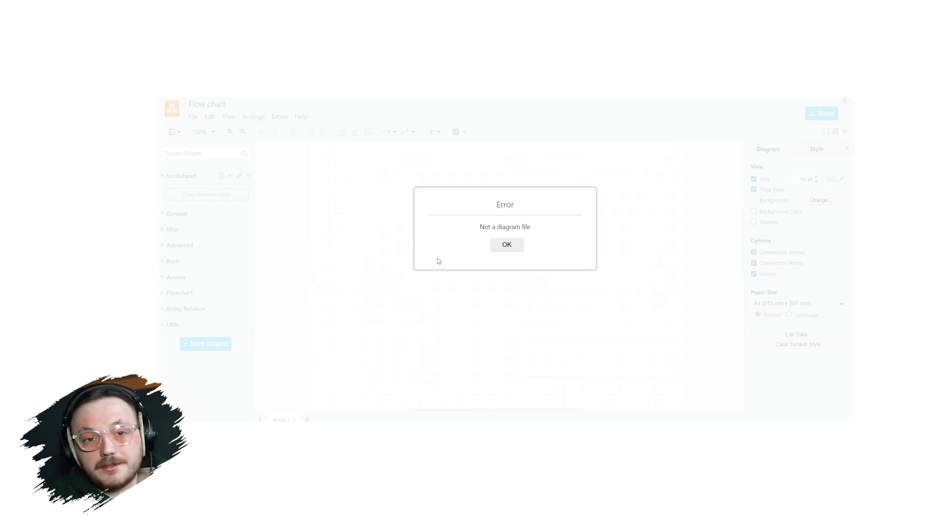
pyautogui.click(503, 247)
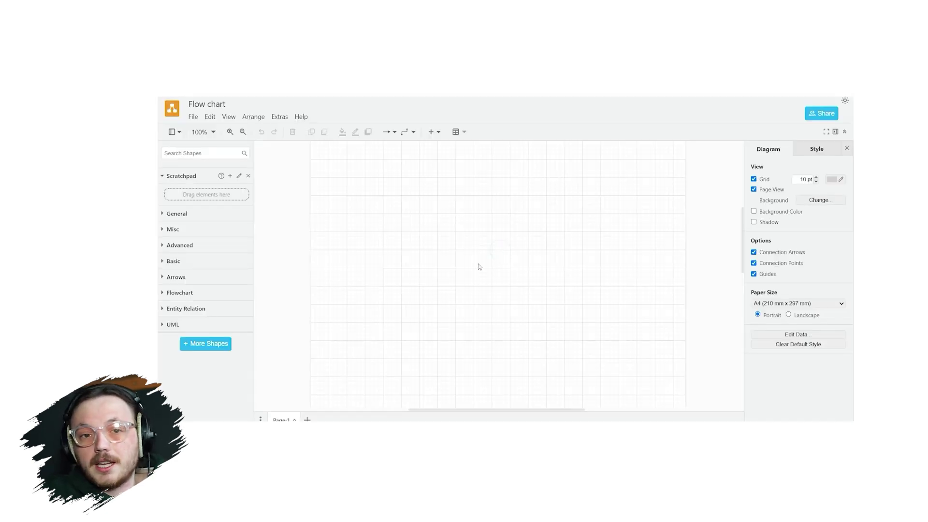
# Step: Place a process box from the quick shape picker and zoom the canvas out to 85%
pyautogui.doubleClick(452, 227)
pyautogui.scroll(-2, 405, 241)
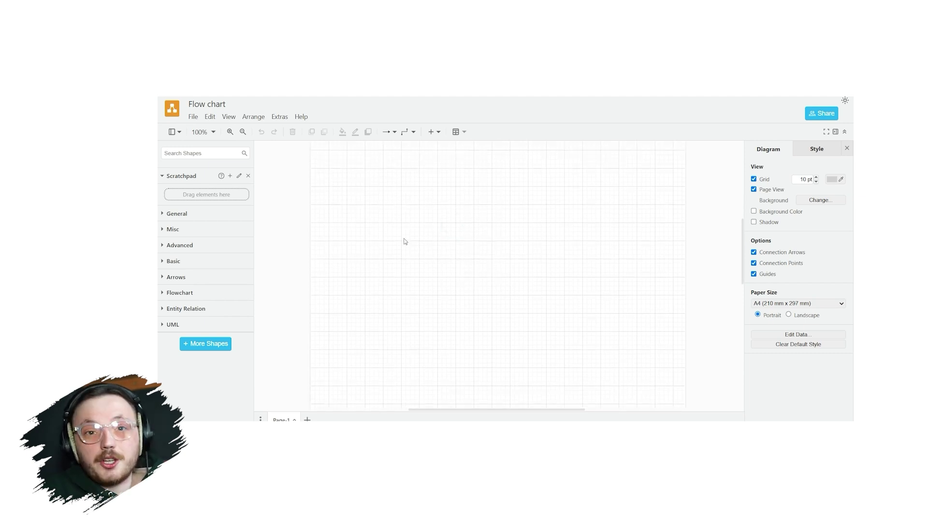
pyautogui.click(405, 241)
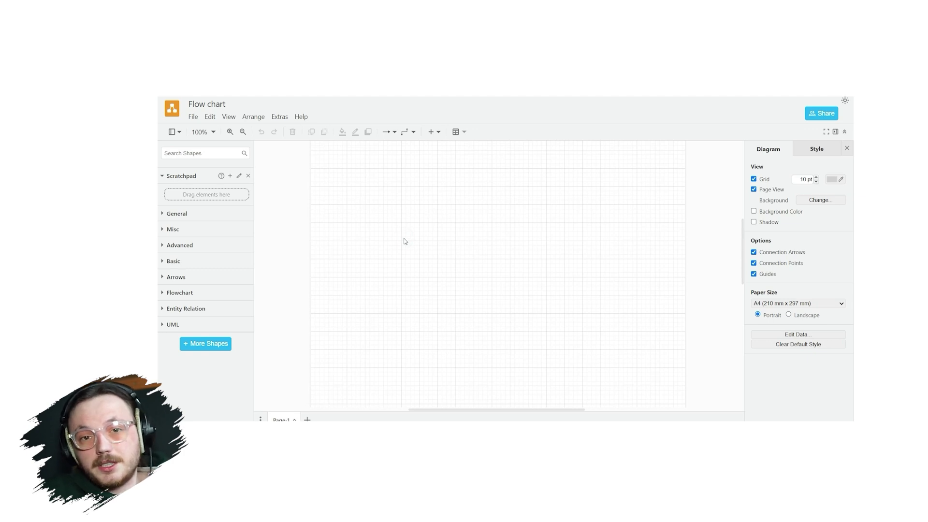
pyautogui.click(243, 132)
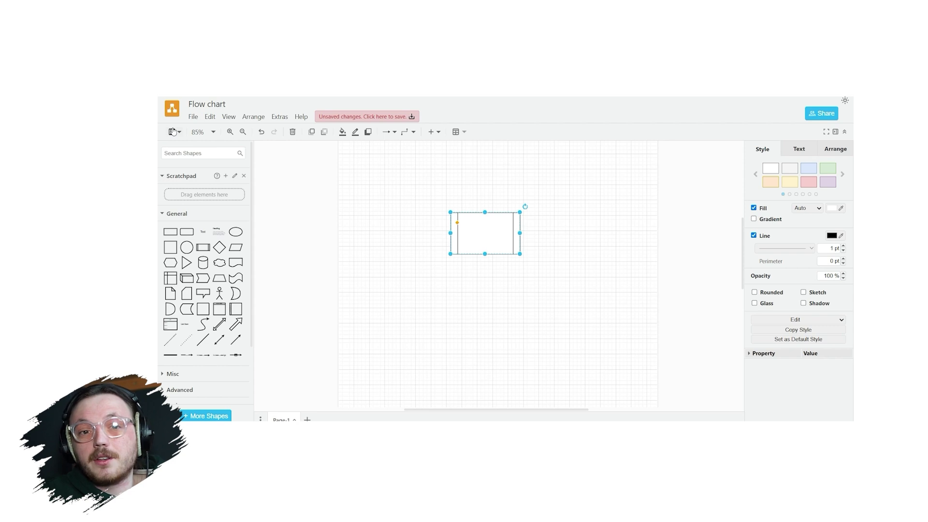
# Step: Bring up the File > Save As dialog for 'Flow chart.drawio'
pyautogui.click(192, 118)
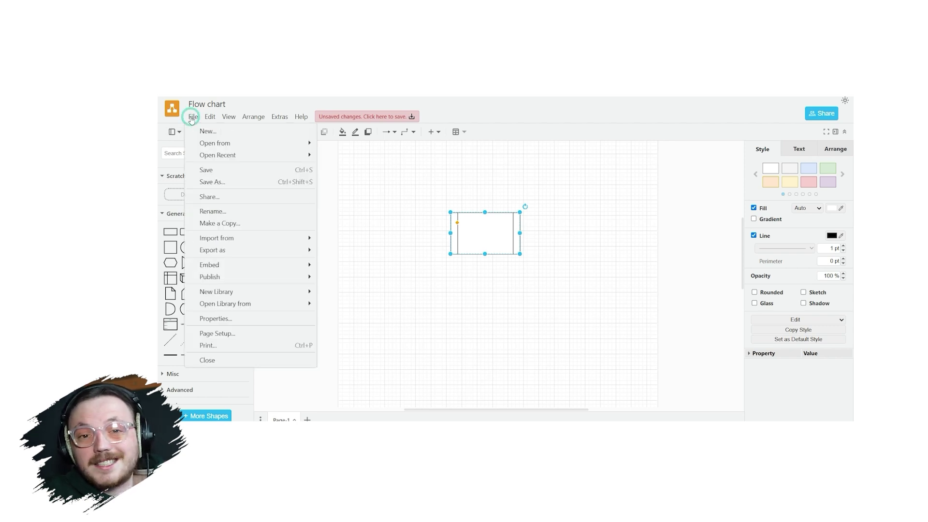
pyautogui.click(209, 182)
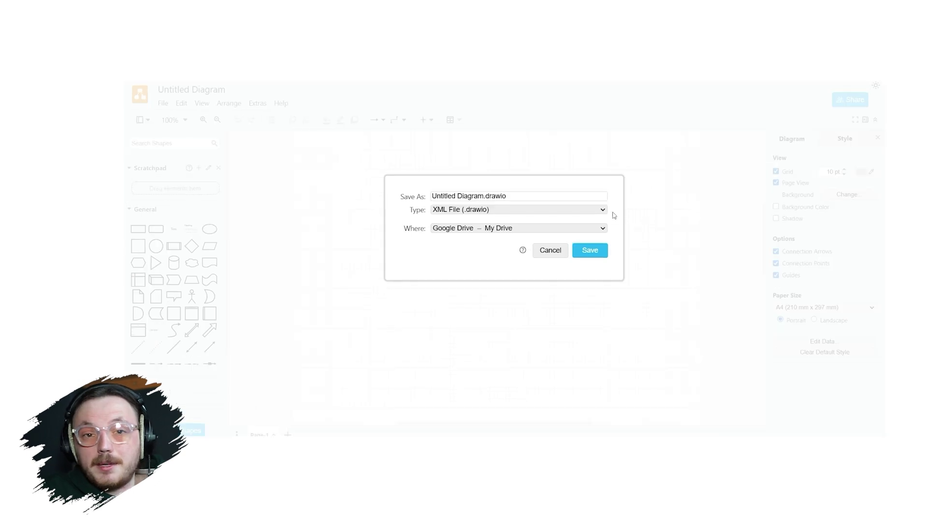
# Step: Review the Save As file types, keeping XML, then look through the save locations
pyautogui.click(592, 210)
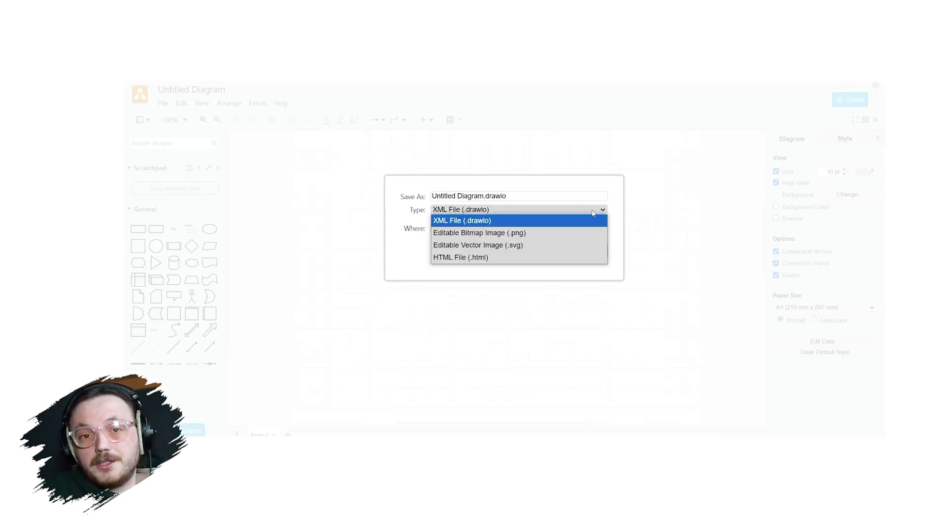
pyautogui.click(593, 213)
pyautogui.click(583, 233)
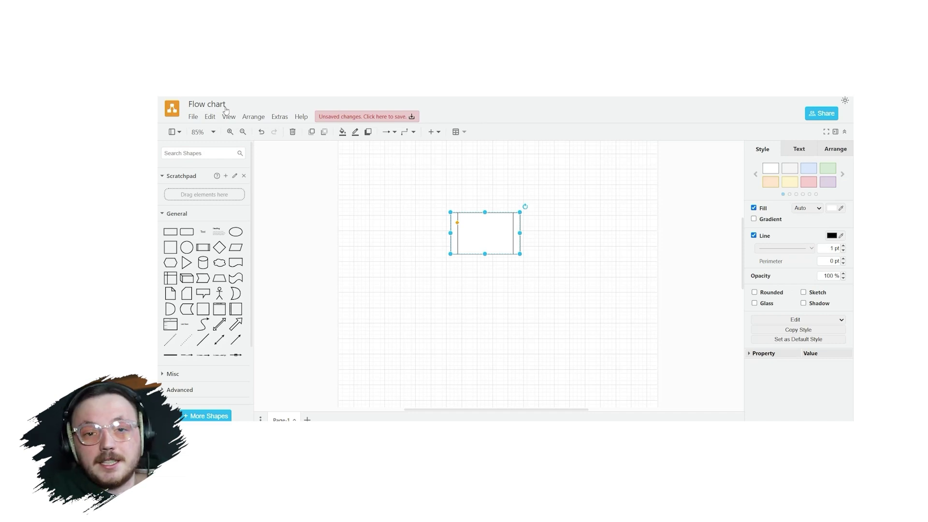
# Step: Open a OneDrive file, discarding unsaved changes, then dismiss the file-loading error
pyautogui.click(192, 117)
pyautogui.moveTo(211, 143)
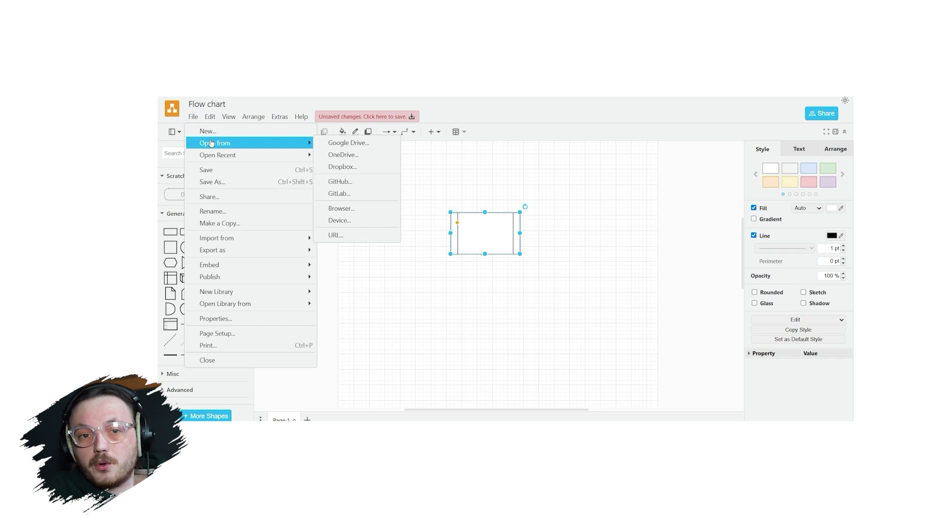
pyautogui.click(353, 154)
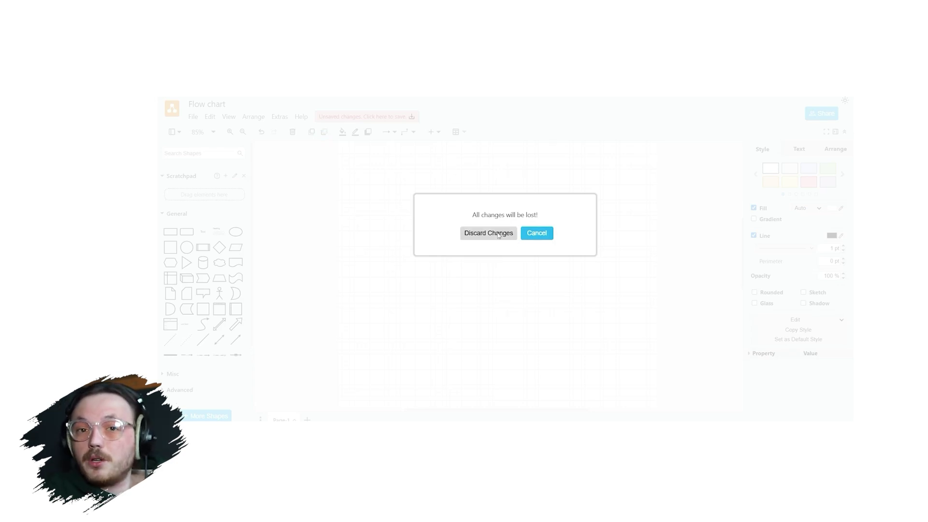
pyautogui.click(498, 234)
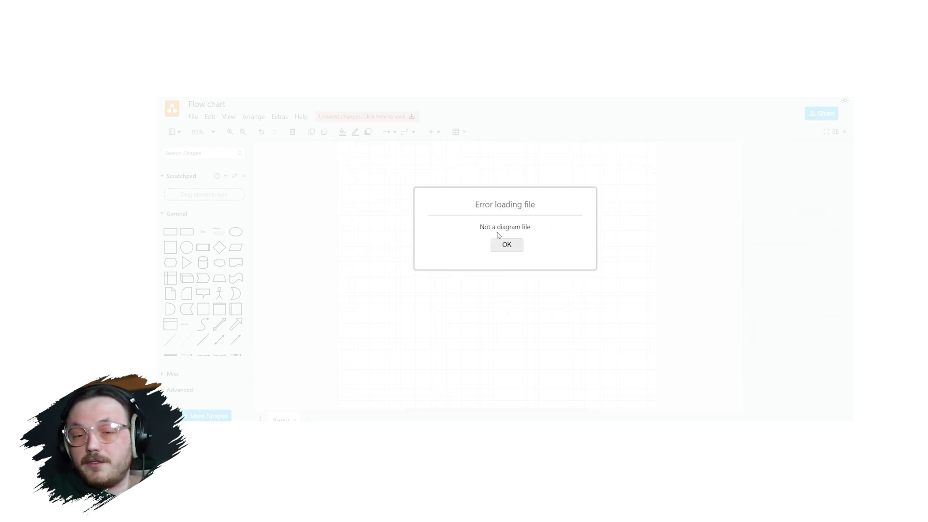
pyautogui.click(497, 245)
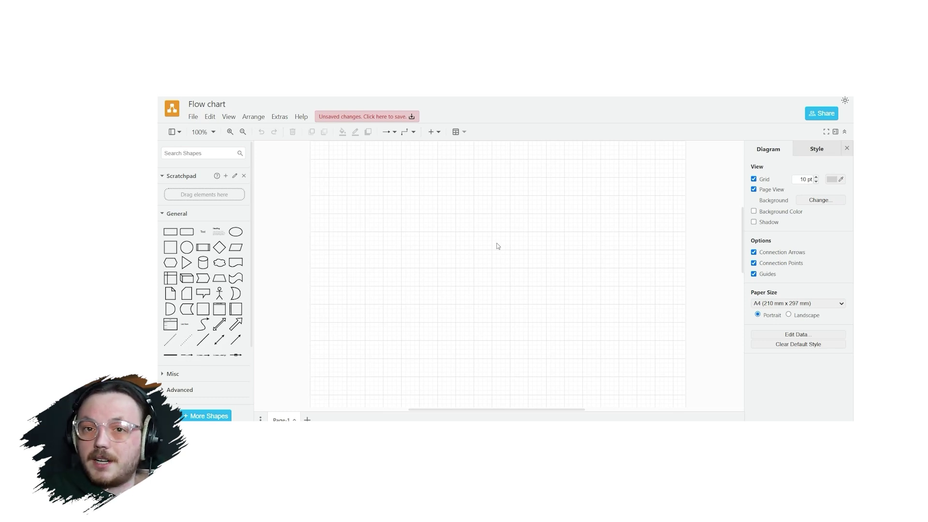
# Step: Scroll down to the Flowchart library and insert a decision diamond
pyautogui.scroll(-1, 196, 227)
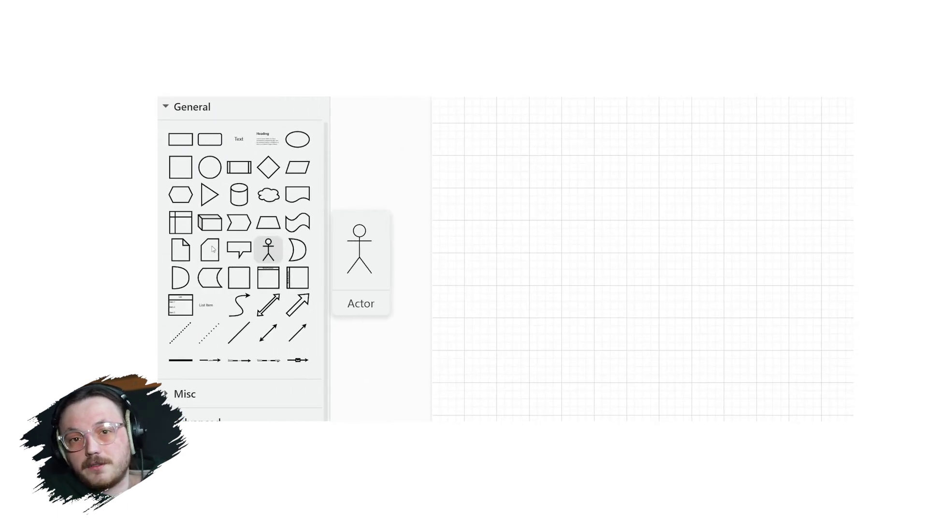
pyautogui.scroll(-3, 216, 319)
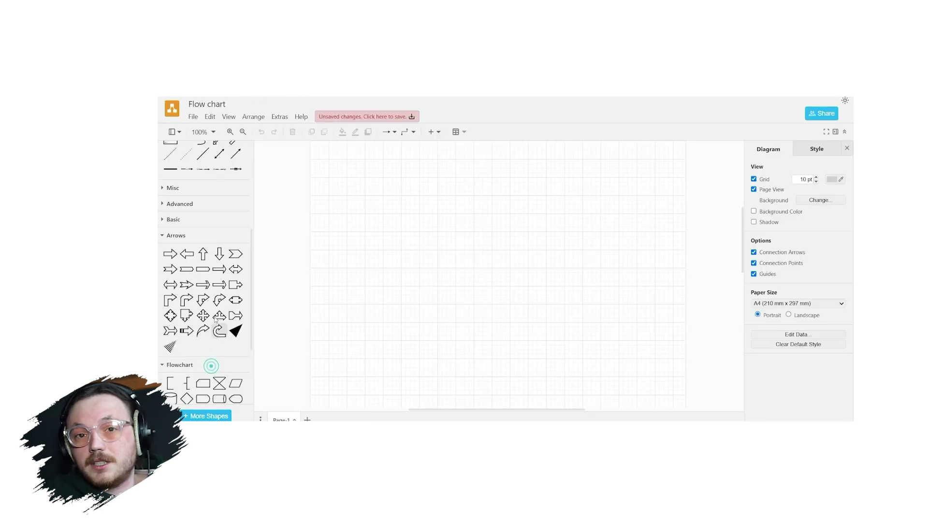
pyautogui.scroll(-3, 215, 319)
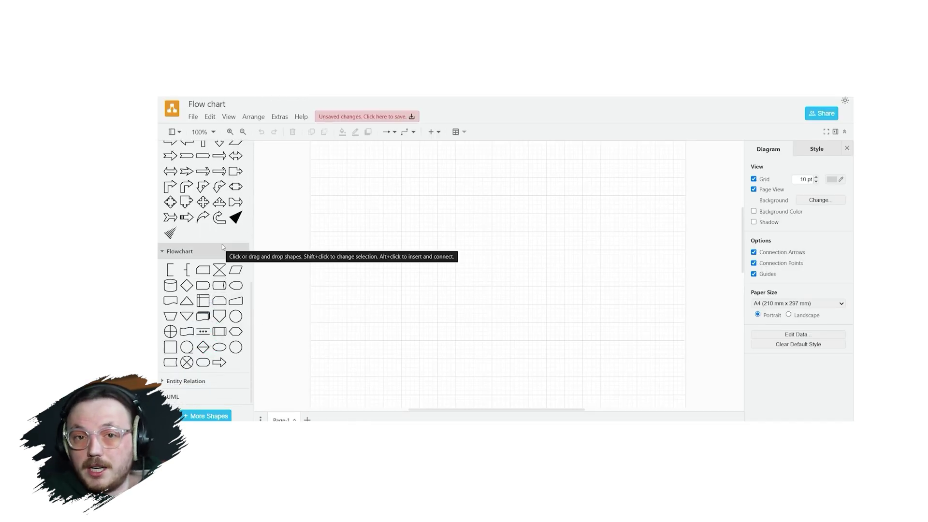
pyautogui.click(186, 285)
# Step: Delete the decision diamond from the page
pyautogui.rightClick(510, 273)
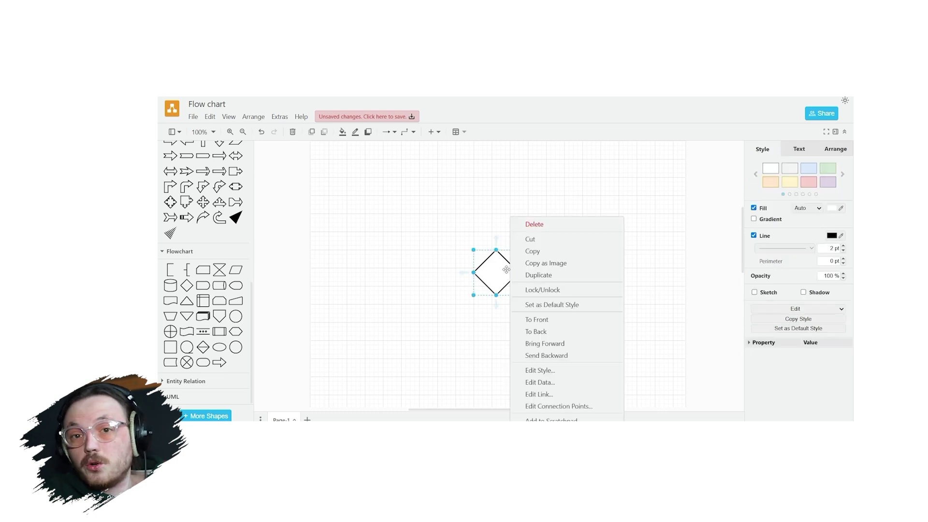
pyautogui.click(526, 223)
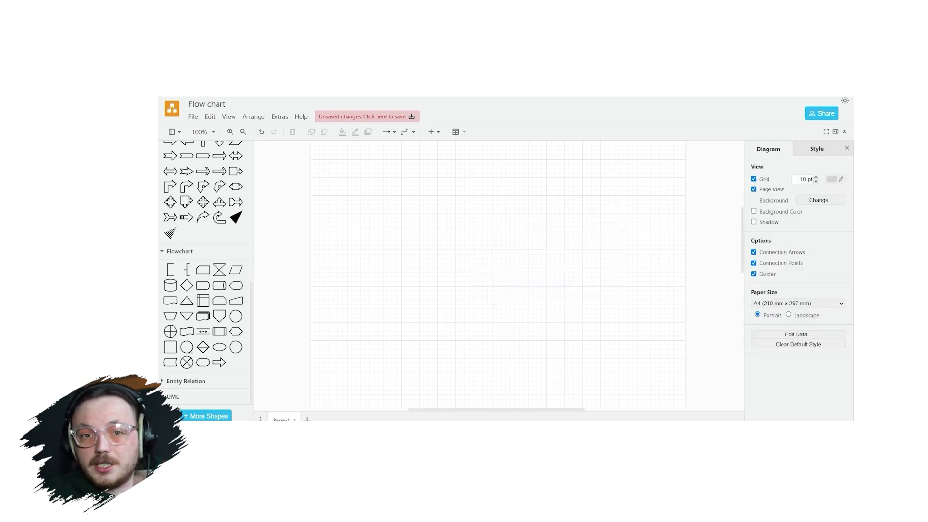
pyautogui.scroll(10, 203, 242)
pyautogui.click(189, 192)
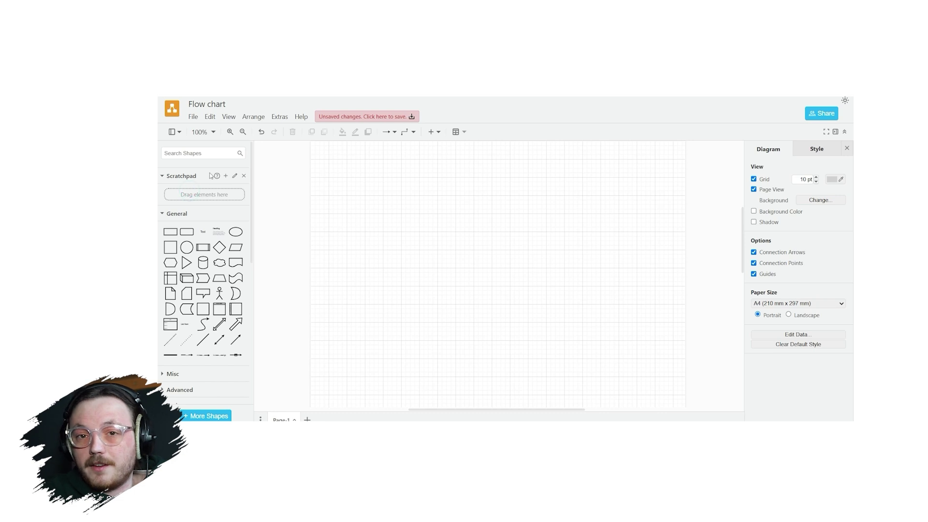
# Step: Search the shapes for 'Swimlane' and insert the first swimlane container
pyautogui.click(208, 153)
pyautogui.write('Swimlane')
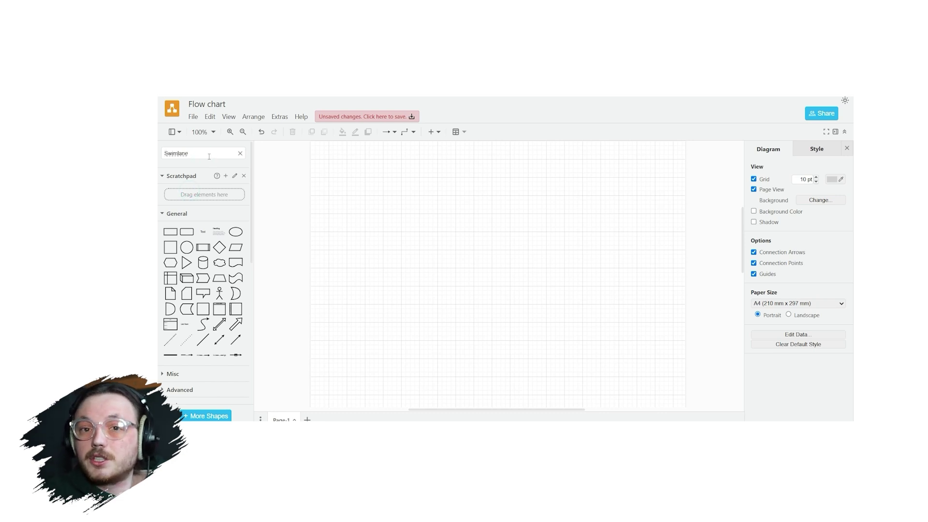
pyautogui.press('Return')
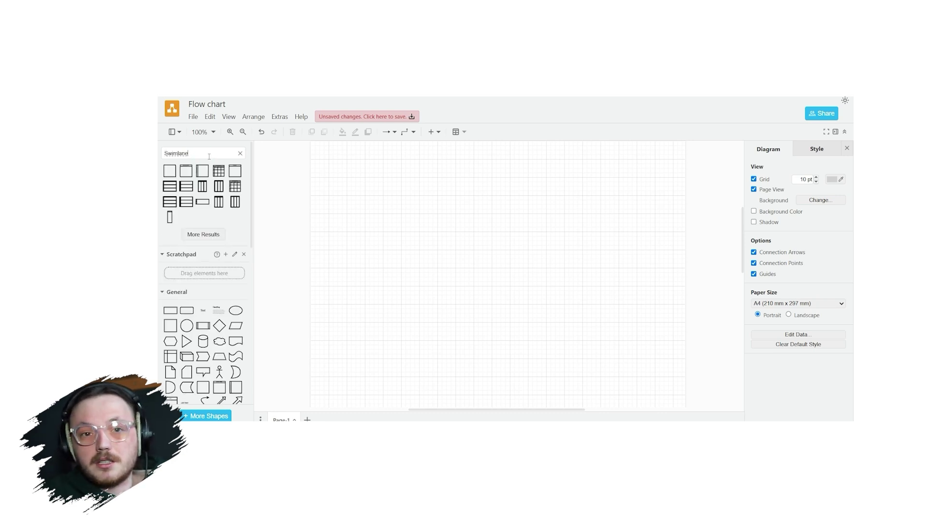
pyautogui.click(170, 174)
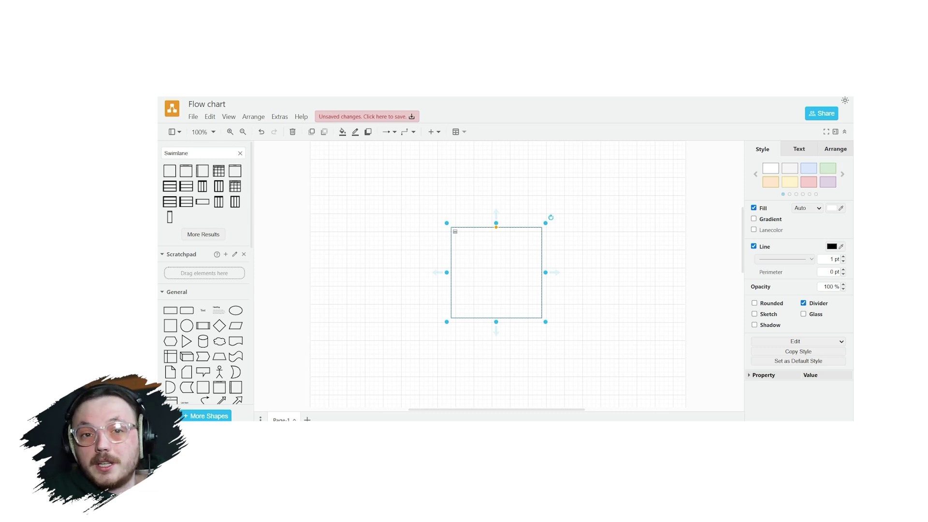
# Step: Use a straight connector style and draw an arrow from the box into the triangle
pyautogui.click(395, 132)
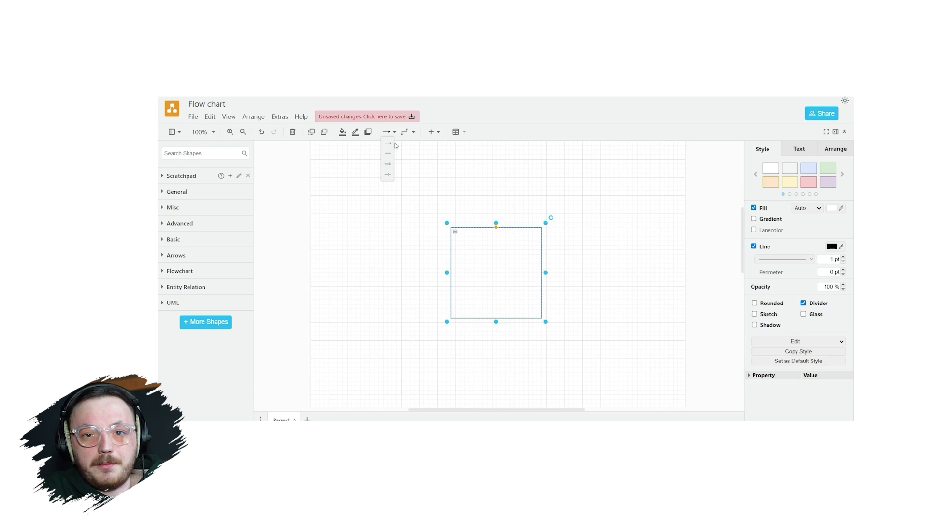
pyautogui.click(391, 142)
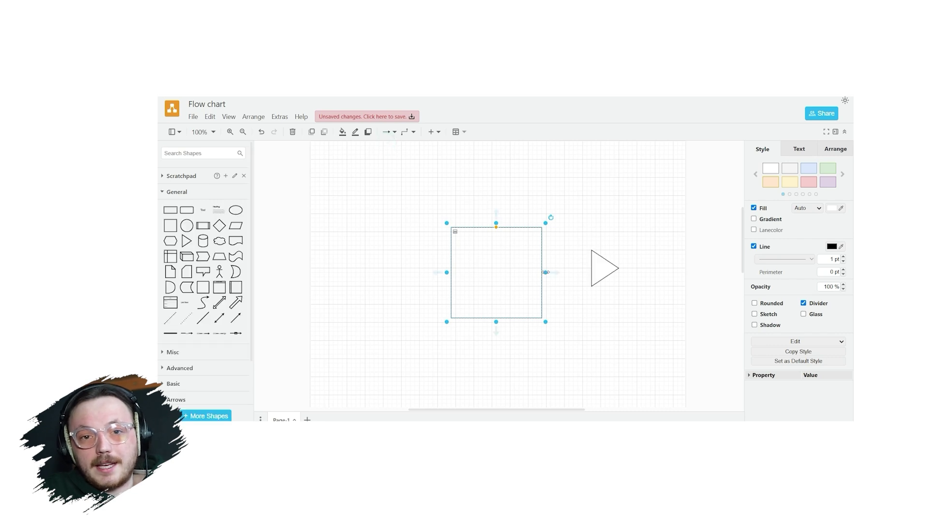
pyautogui.moveTo(545, 272); pyautogui.dragTo(549, 272)
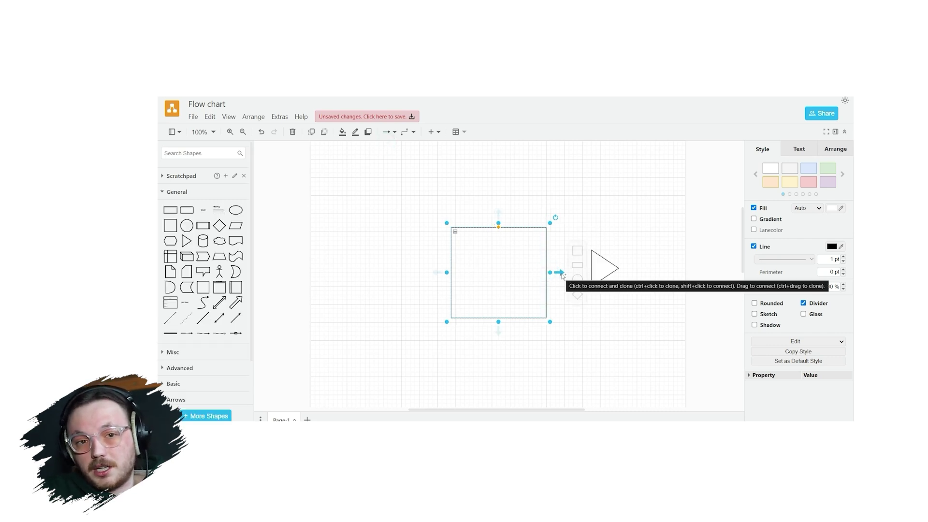
pyautogui.moveTo(560, 273); pyautogui.dragTo(590, 272)
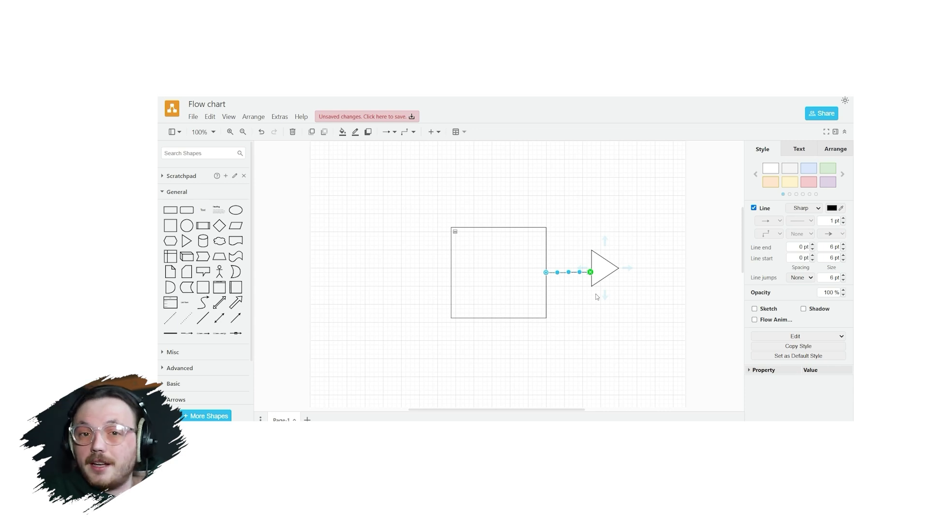
pyautogui.click(597, 296)
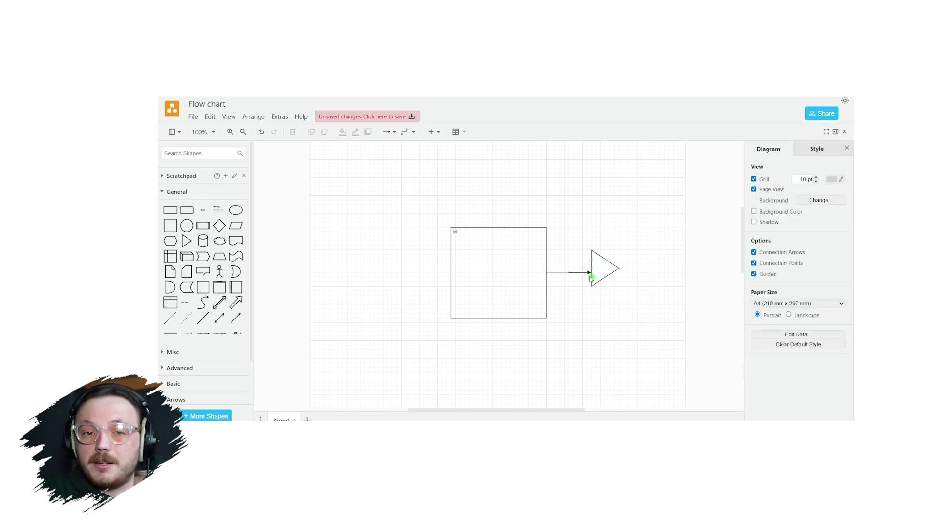
pyautogui.moveTo(590, 273); pyautogui.dragTo(591, 275)
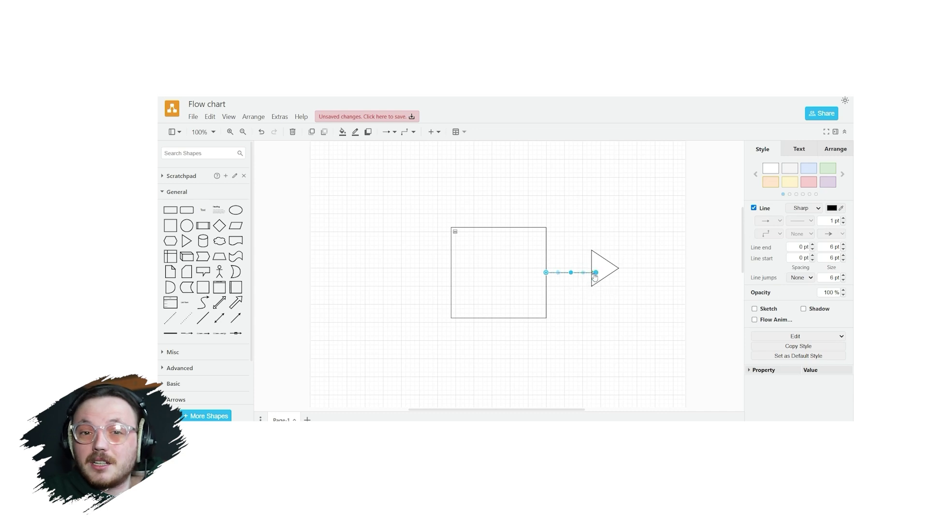
# Step: Finish the arrow to the triangle, then give the box a red FF0000 outline
pyautogui.click(591, 299)
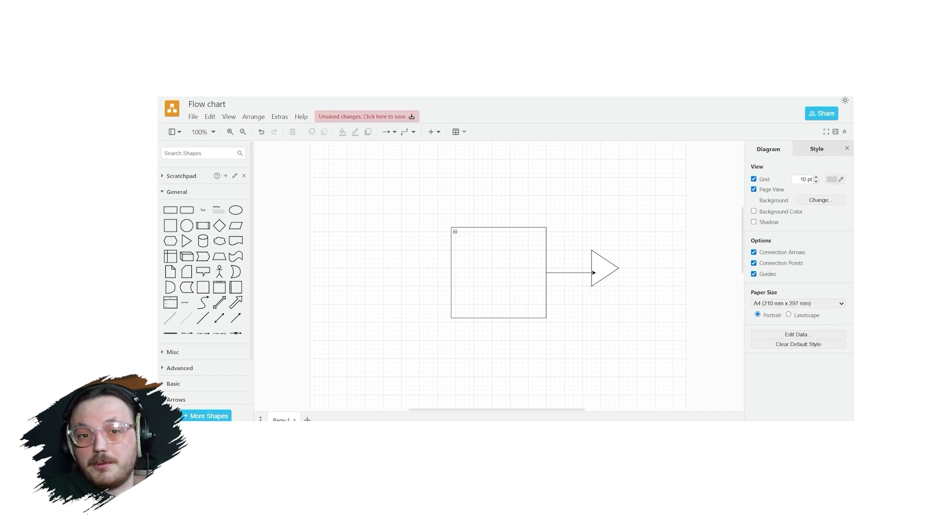
pyautogui.click(499, 228)
pyautogui.click(832, 245)
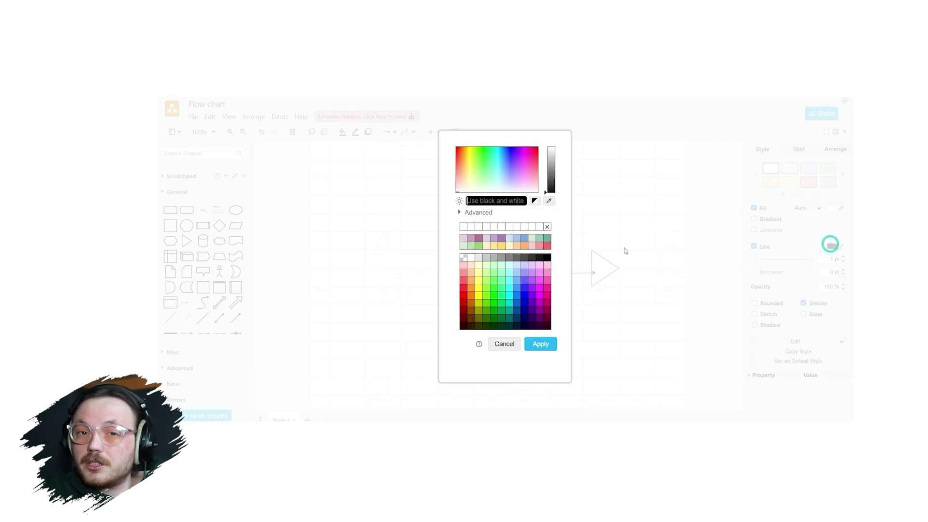
pyautogui.write('FF0000')
pyautogui.click(706, 289)
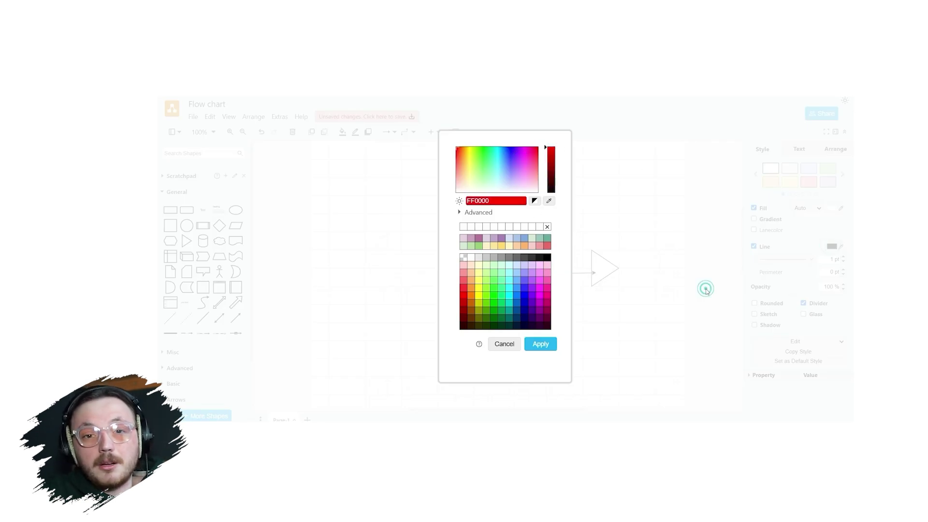
pyautogui.click(549, 339)
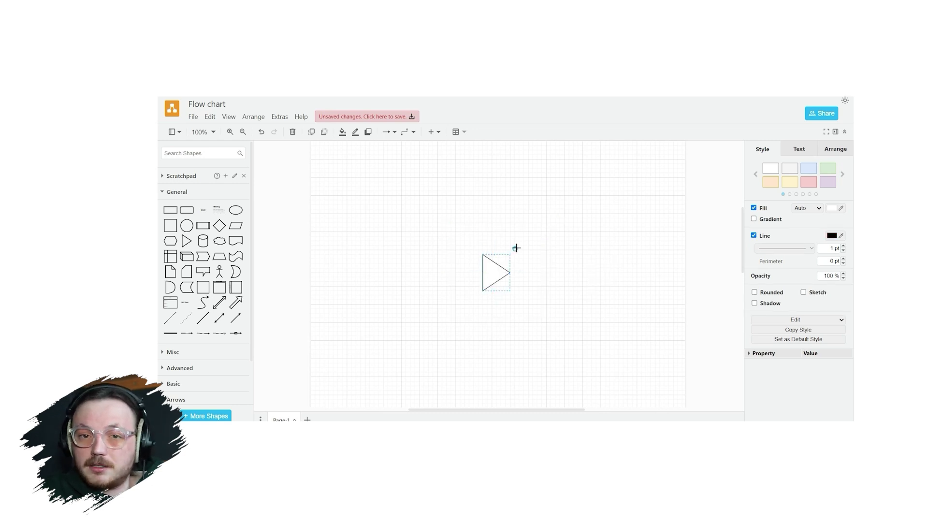
# Step: Point the triangle upward and add a circle, square and rectangle around it in a row
pyautogui.moveTo(517, 248); pyautogui.dragTo(471, 251)
pyautogui.moveTo(187, 225); pyautogui.dragTo(561, 283)
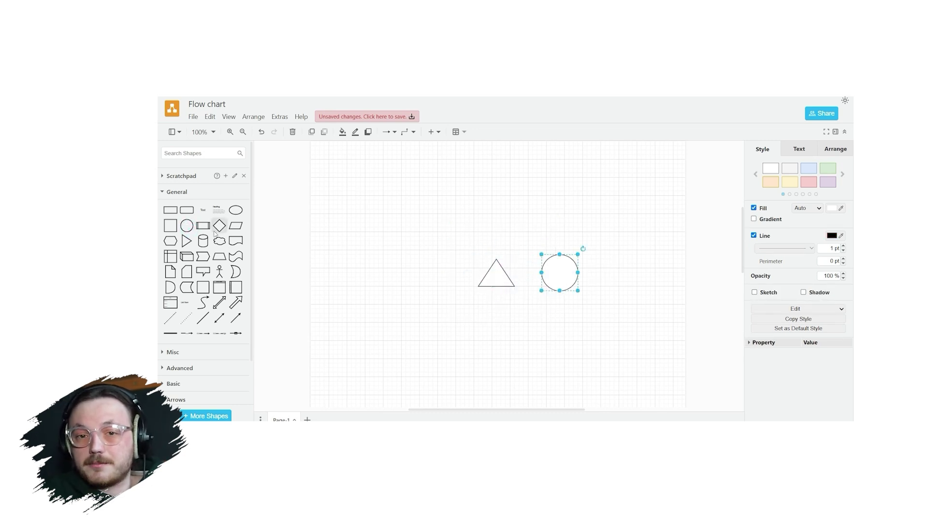
pyautogui.moveTo(170, 225); pyautogui.dragTo(430, 272)
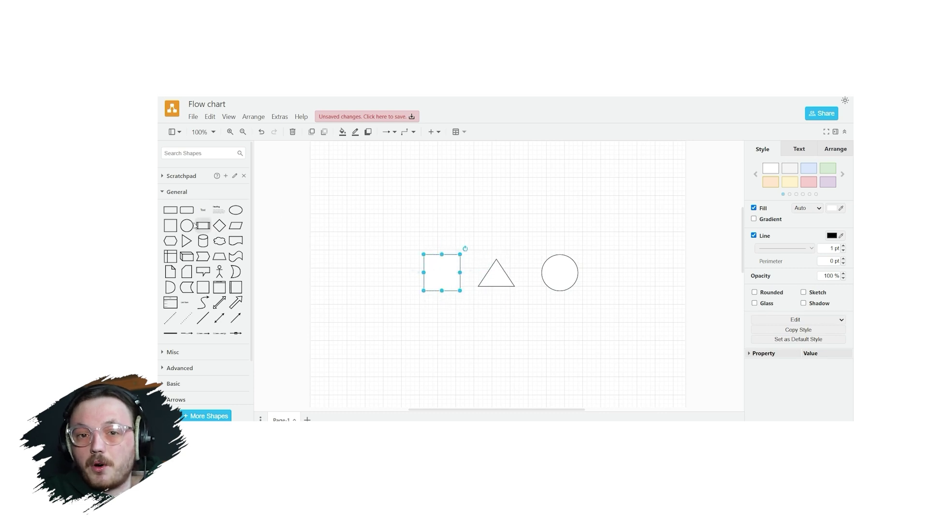
pyautogui.moveTo(203, 225); pyautogui.dragTo(632, 274)
# Step: Outline the rectangle blue (2700FF) and the circle green (4CFF54), then begin recolouring the triangle's outline
pyautogui.click(832, 235)
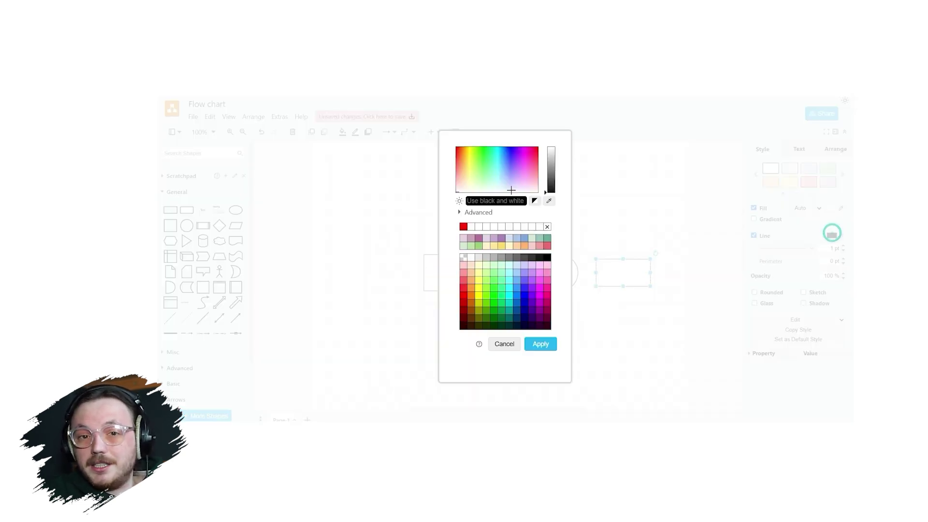
pyautogui.click(513, 148)
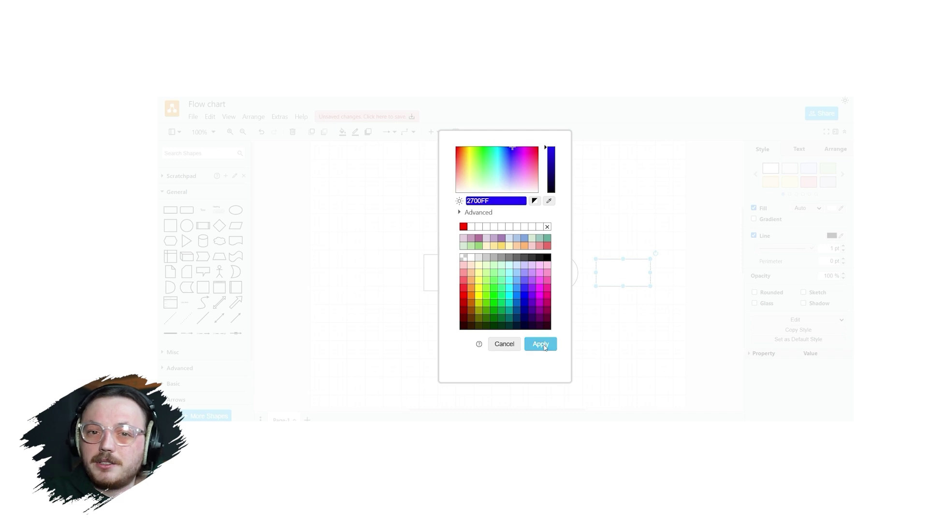
pyautogui.click(541, 344)
pyautogui.click(560, 279)
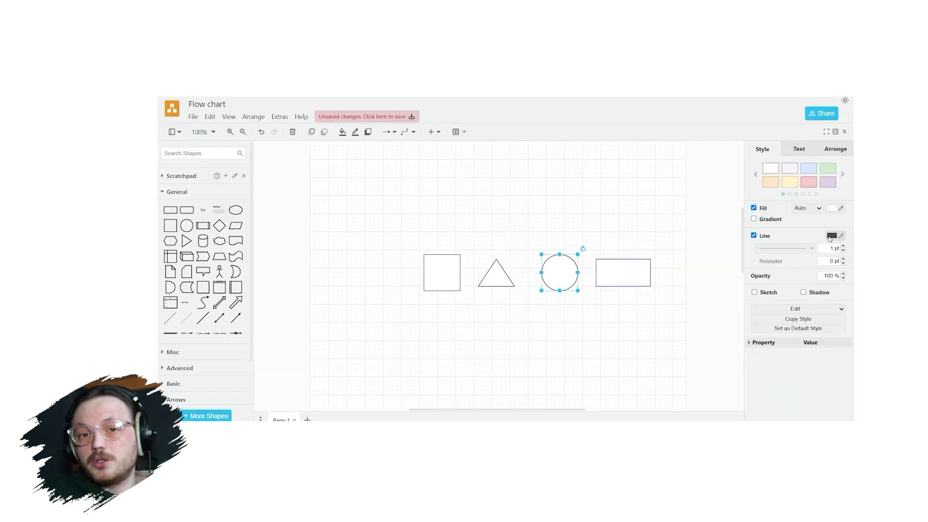
pyautogui.click(831, 235)
pyautogui.click(483, 159)
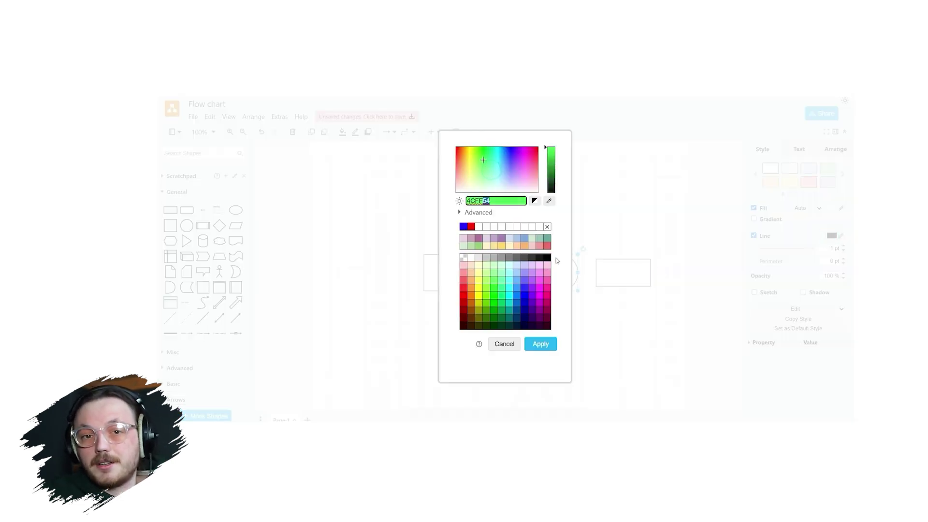
pyautogui.click(544, 344)
pyautogui.click(496, 284)
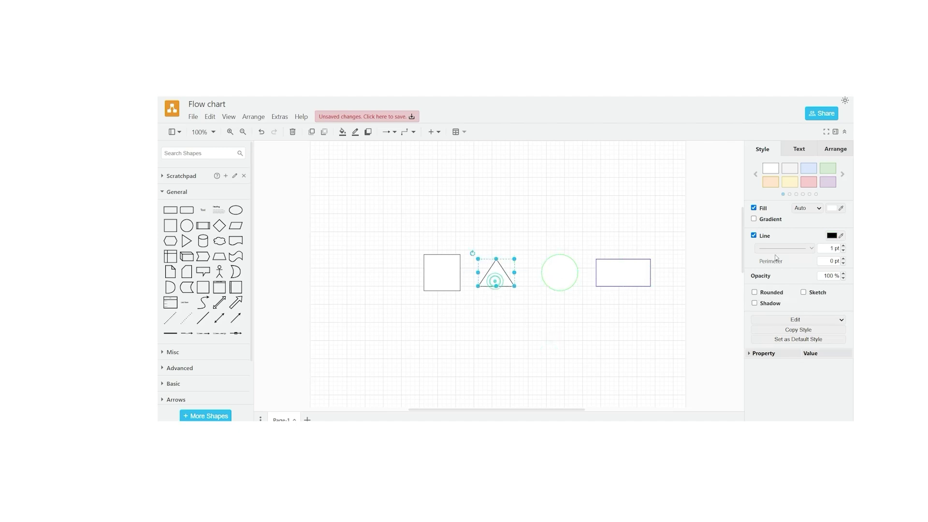
pyautogui.click(831, 235)
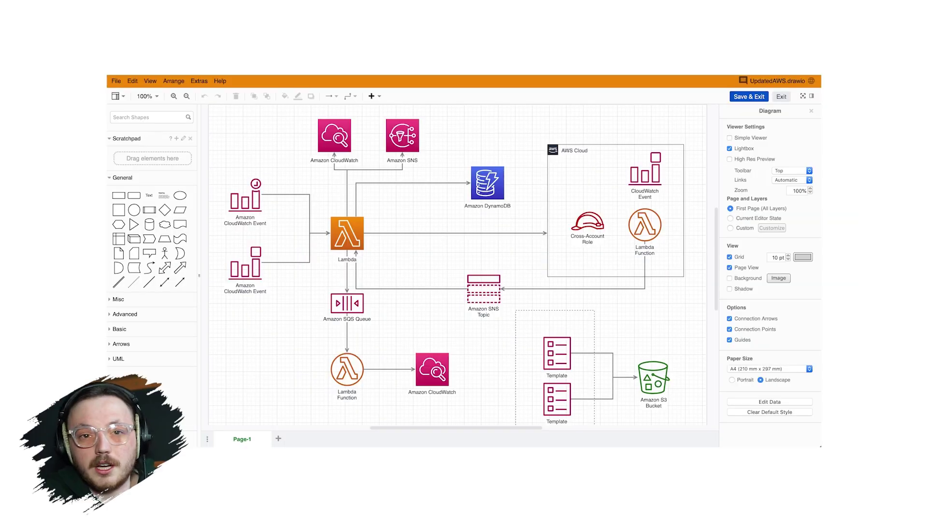